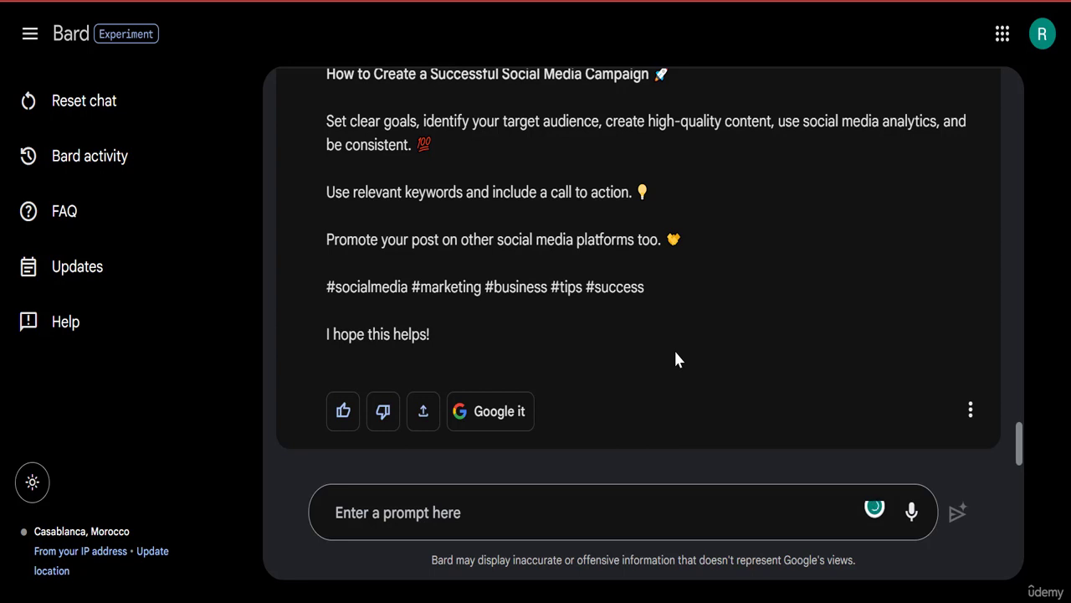
Send a prompt asking for 10 Udemy course idea titles, introducing yourself as a licensed psychotherapist with 20 years of experience in therapy
left_click(500, 511)
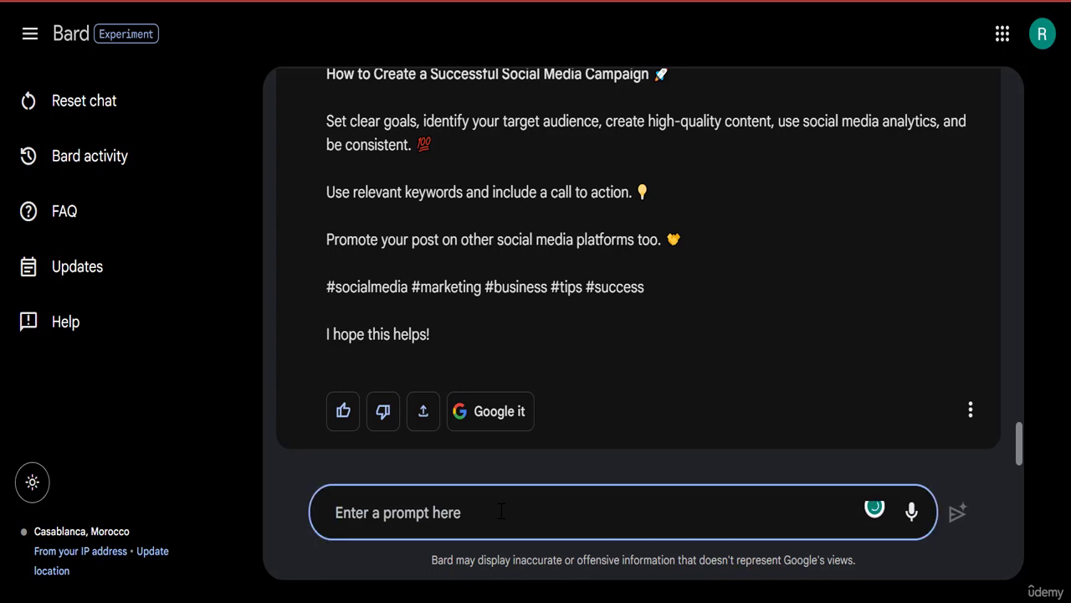
type("I am a")
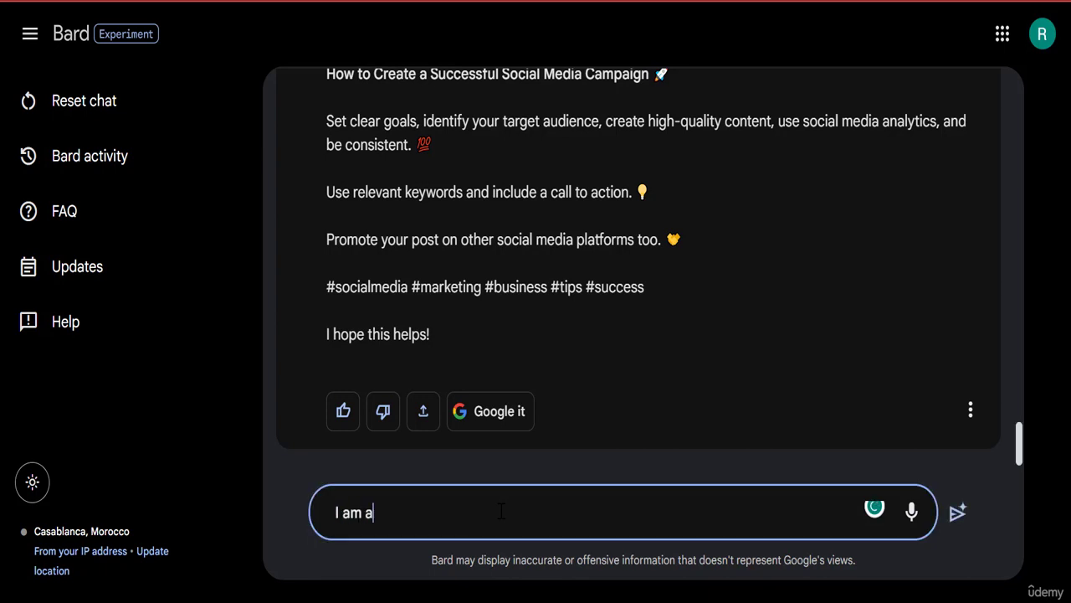
type(" licensed psyc")
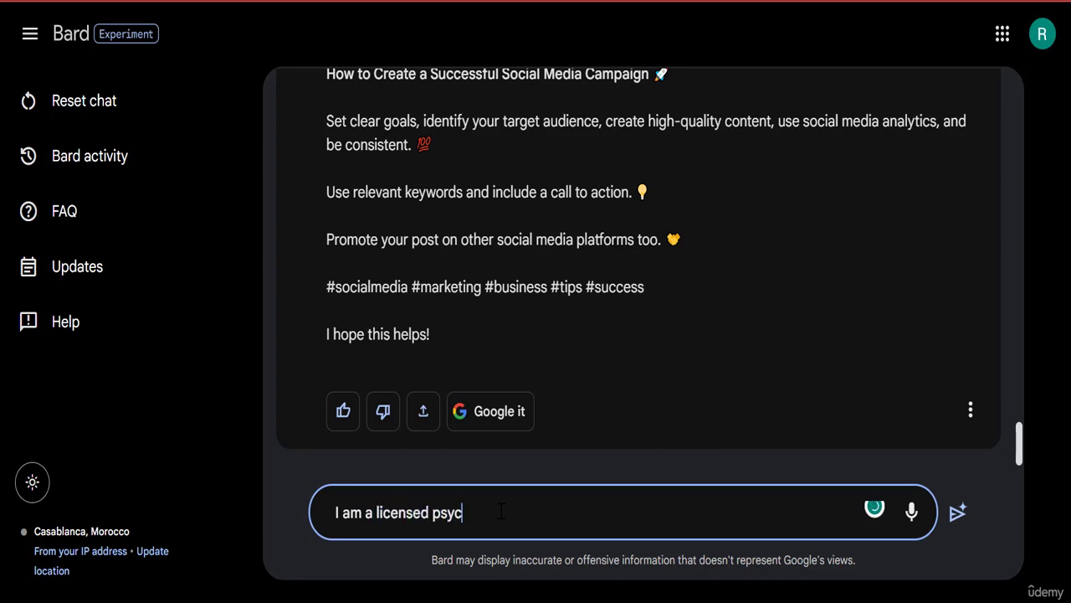
type("hotherapist and I have 2")
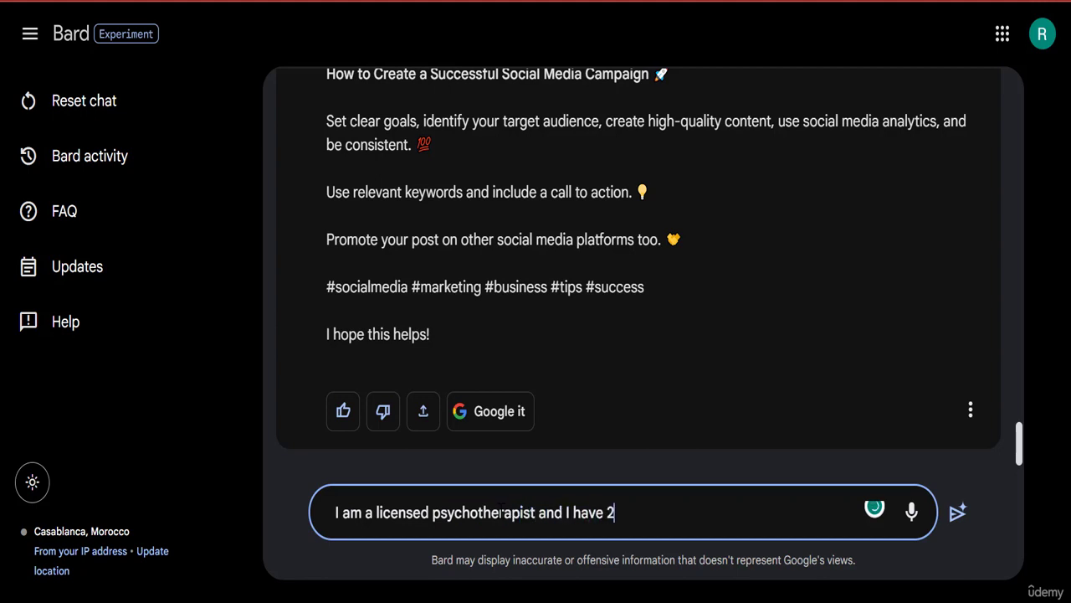
type("0 Years")
type("expe")
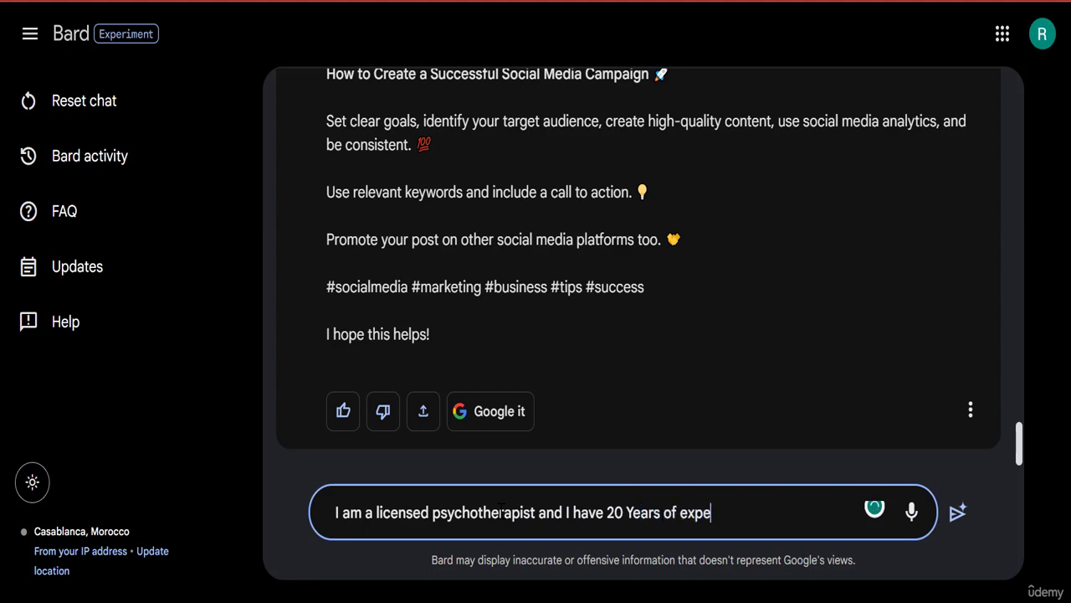
type("rience in thera")
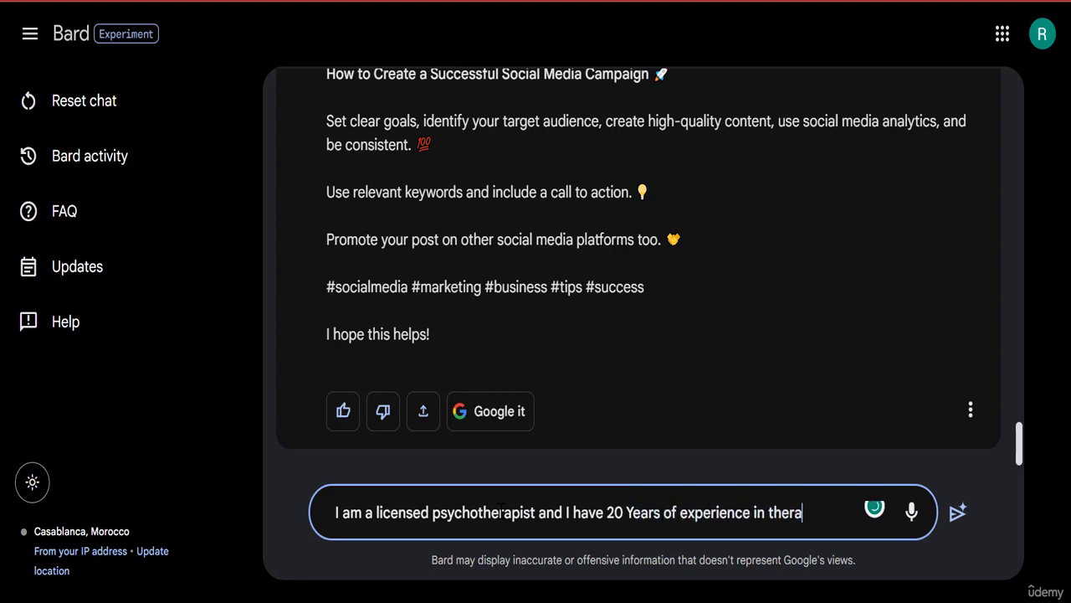
type("py, and I want to create co")
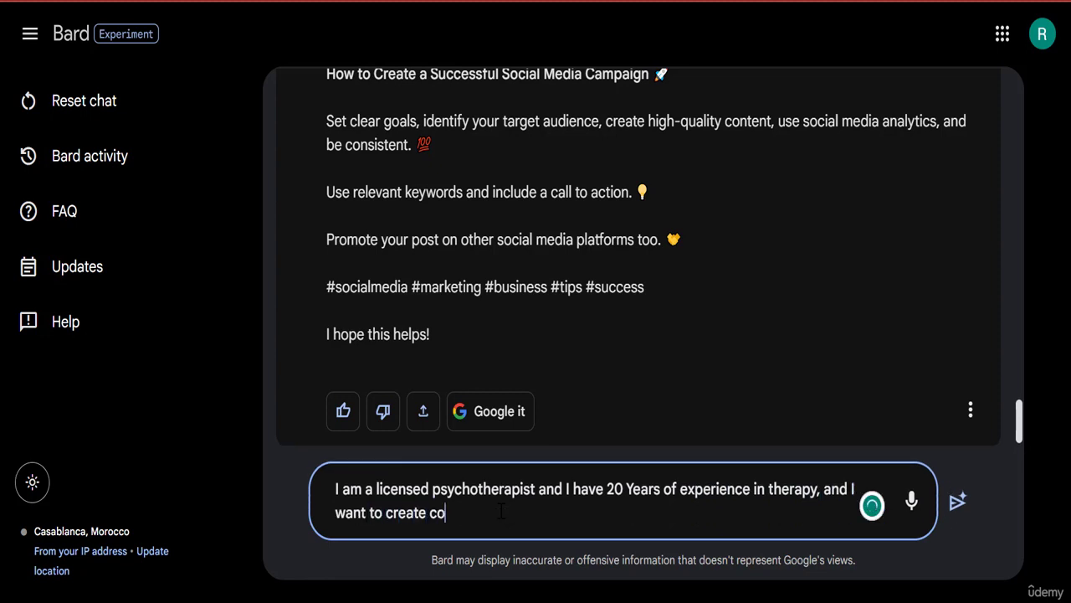
type("urses on udemy, but I want yo")
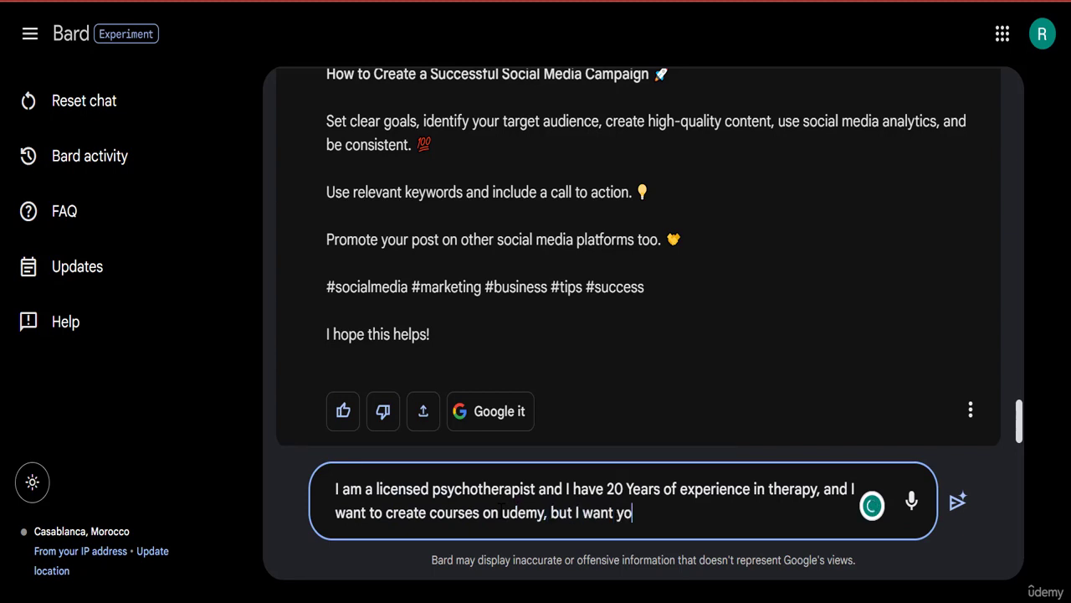
type("u to give me")
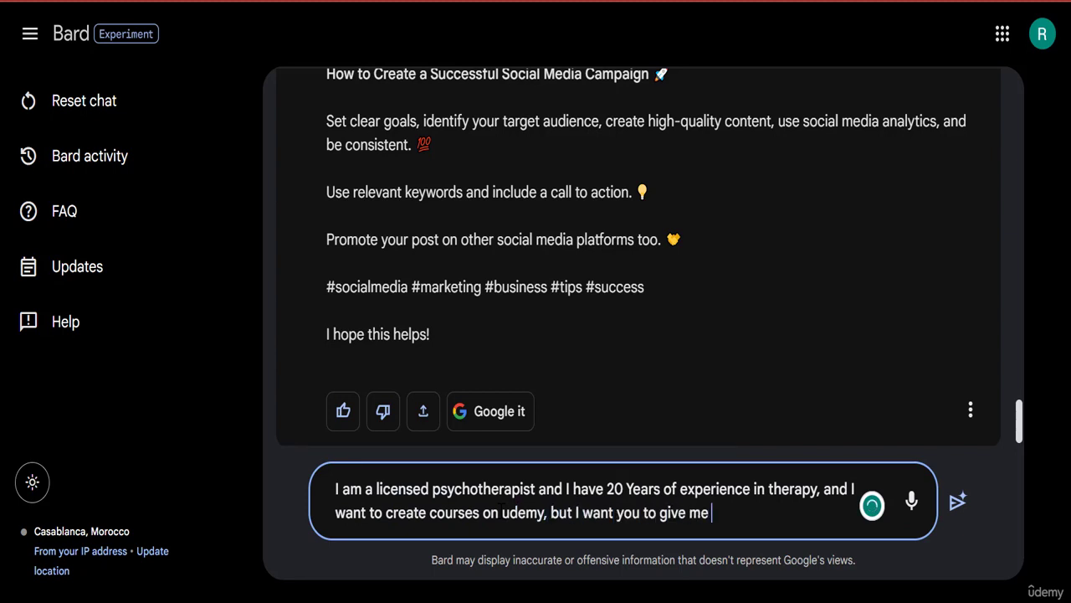
type(" 10 Course ideas titled")
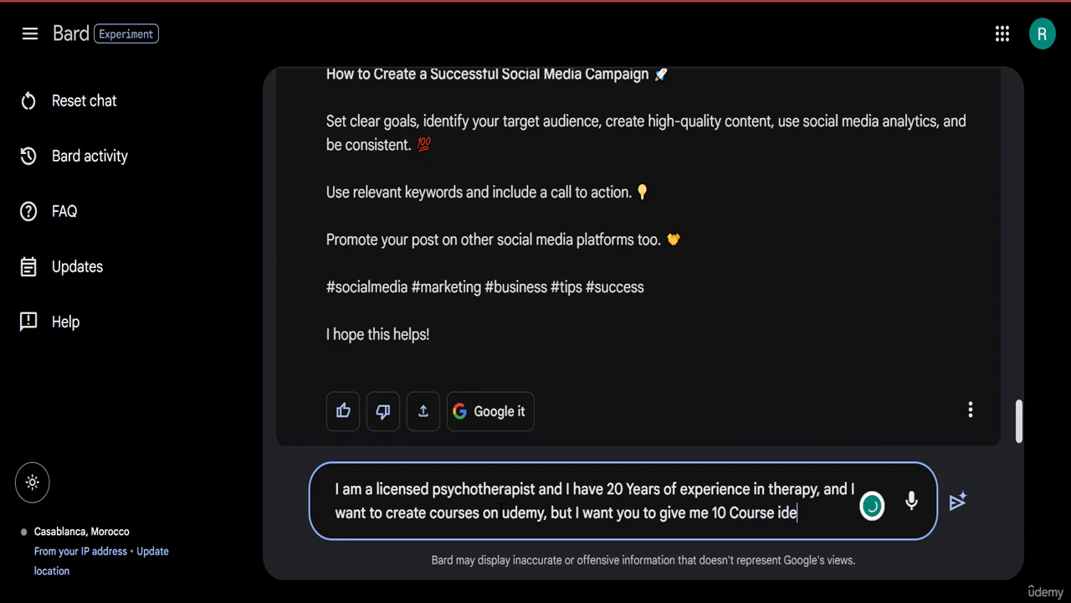
key("BackSpace")
key("BackSpace")
type("es")
key("Return")
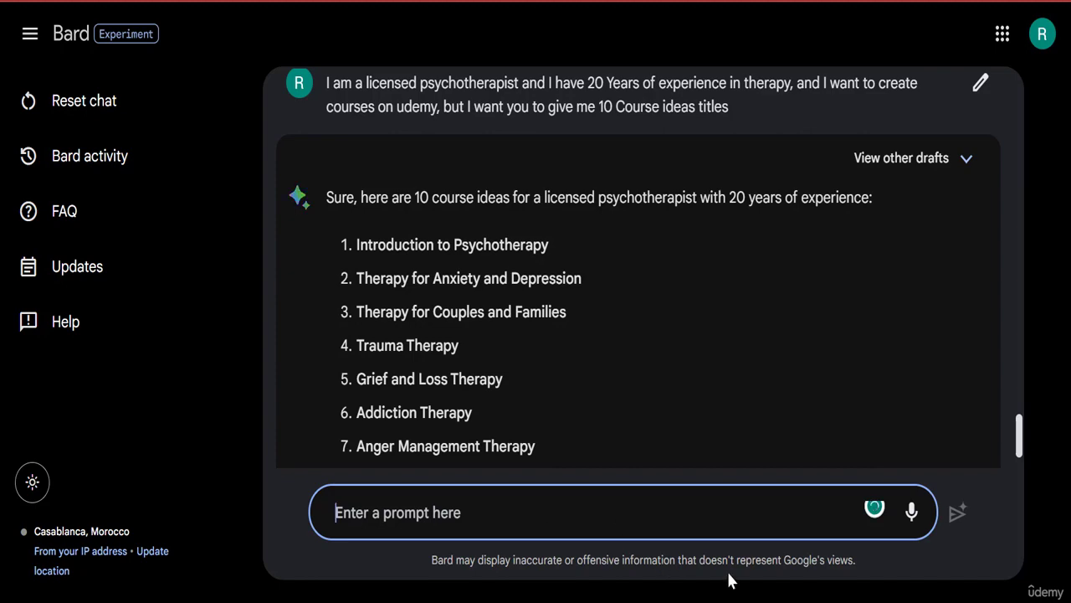
Look over the suggested course titles and reply "I like title number 3"
scroll(900, 397, "down", 5)
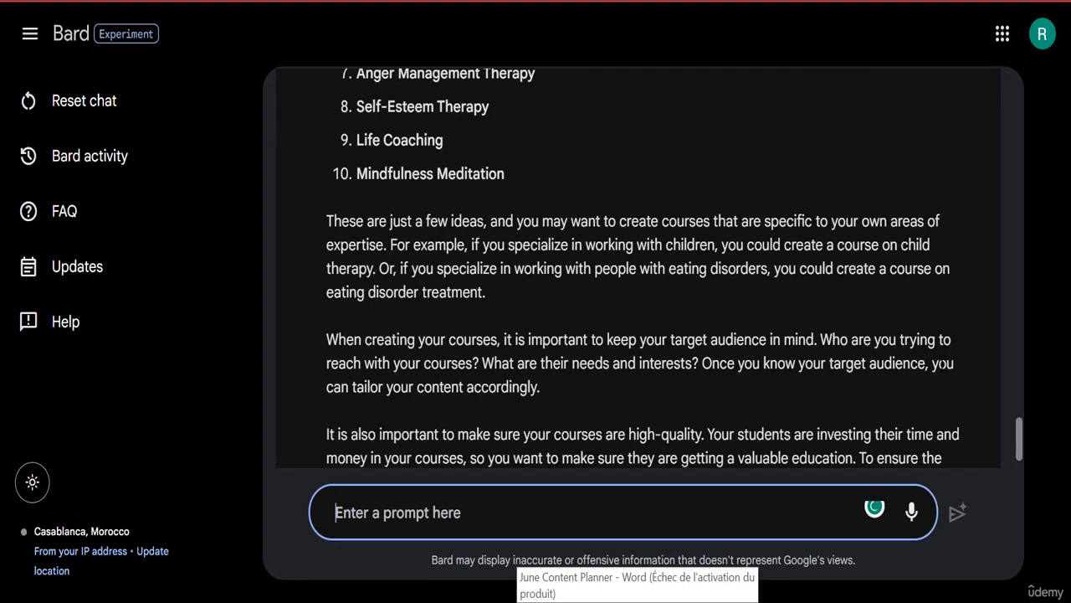
scroll(1021, 449, "up", 5)
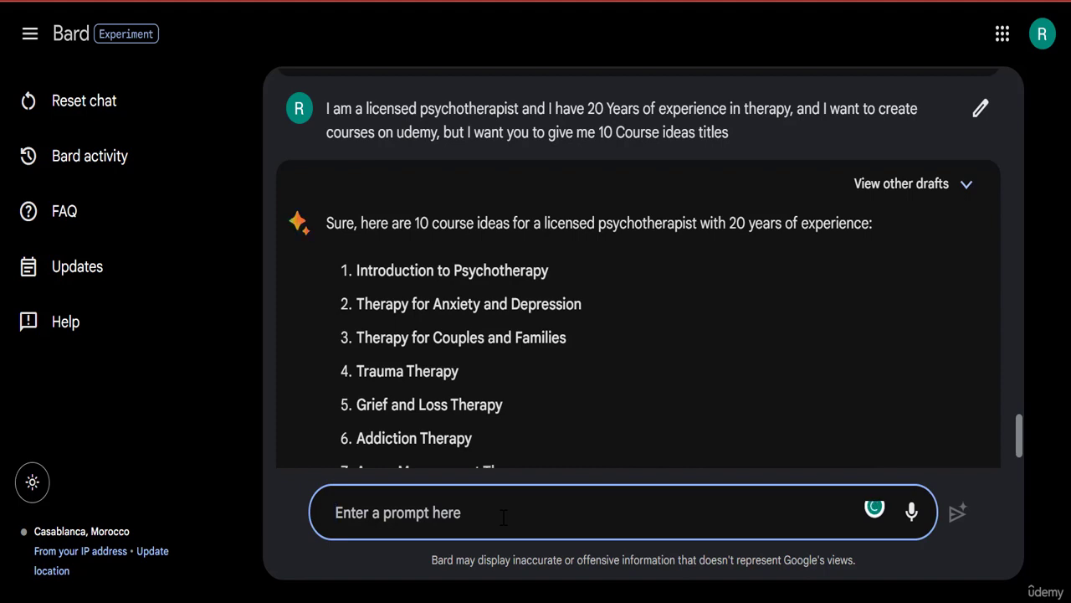
type("I wl")
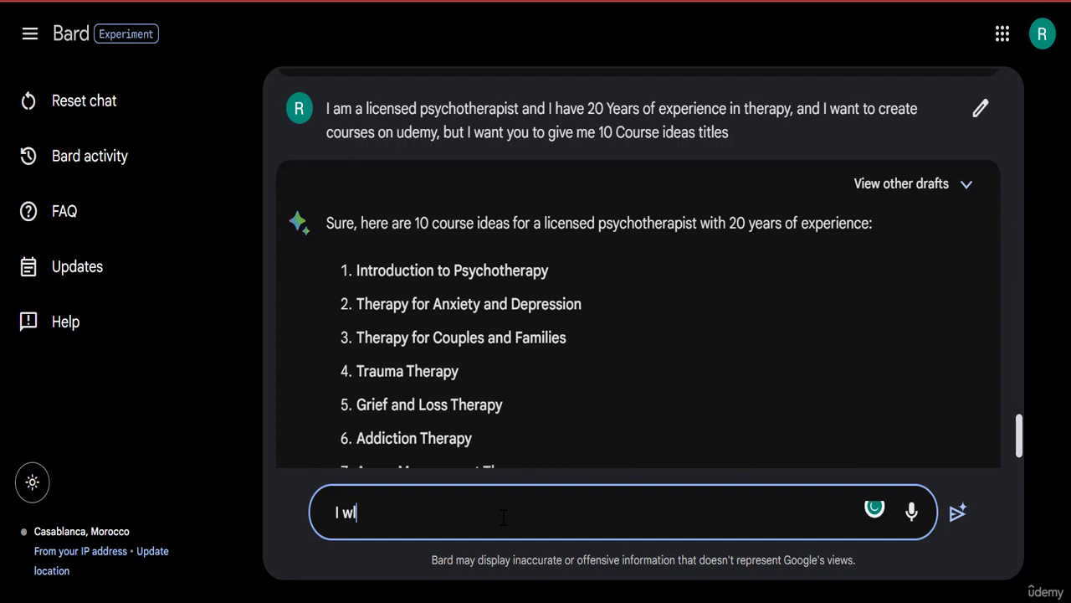
key("BackSpace")
type("I like title d")
key("BackSpace")
type("num")
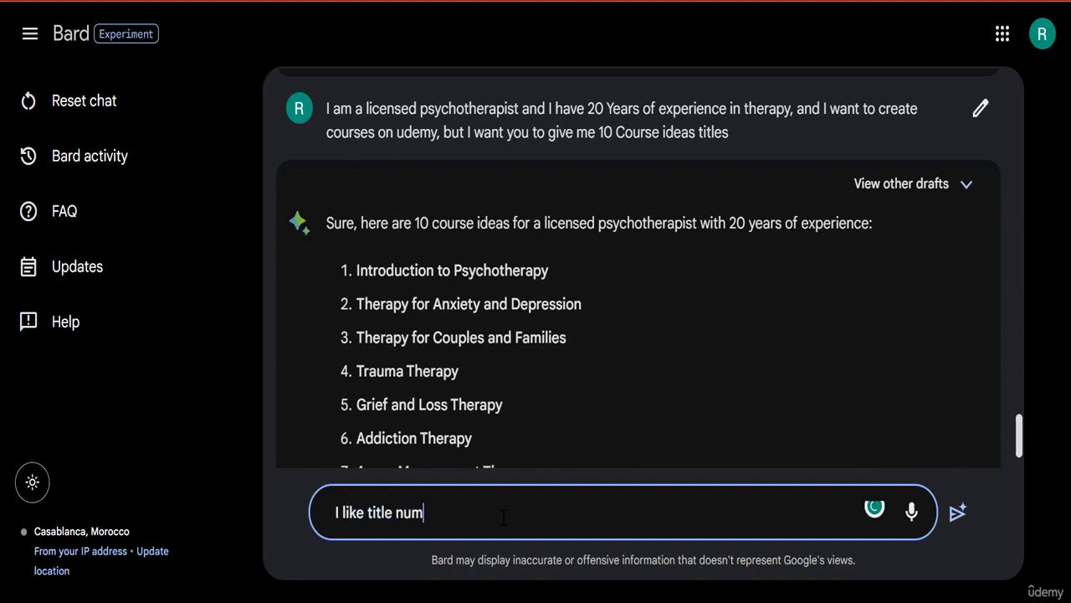
type("ber 3")
key("Return")
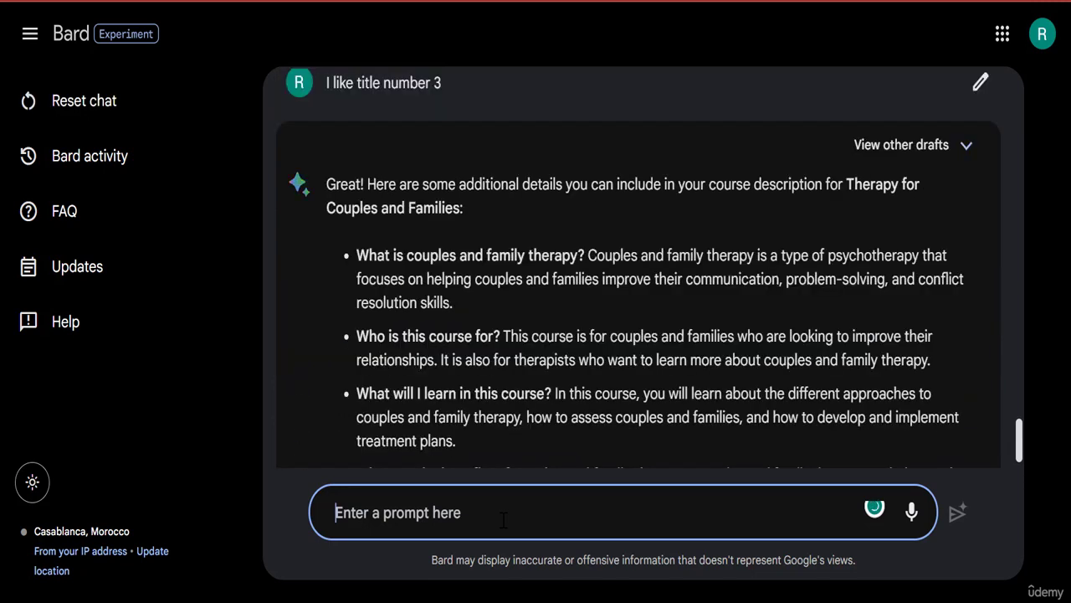
Send the follow-up prompt "I want you to write an outline for the course"
type("I")
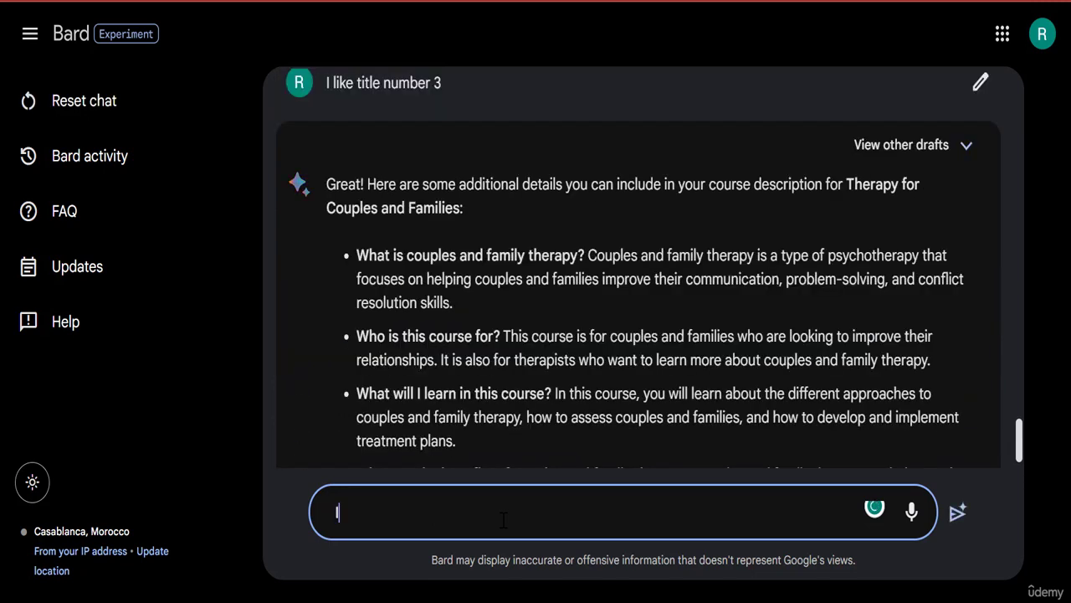
type(" want you to w")
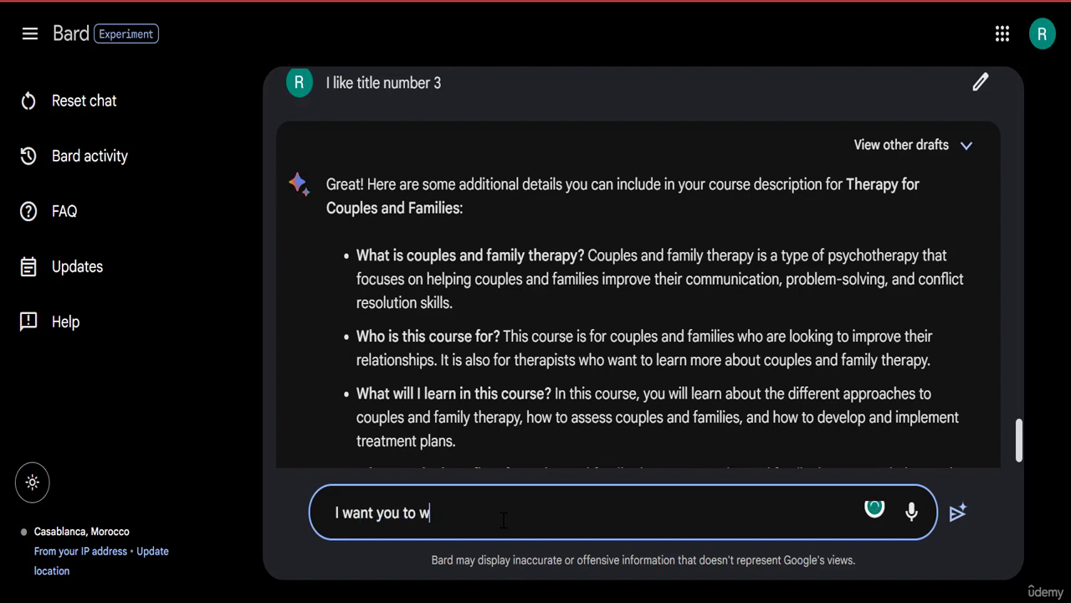
type("rite an outline for the course")
key("Return")
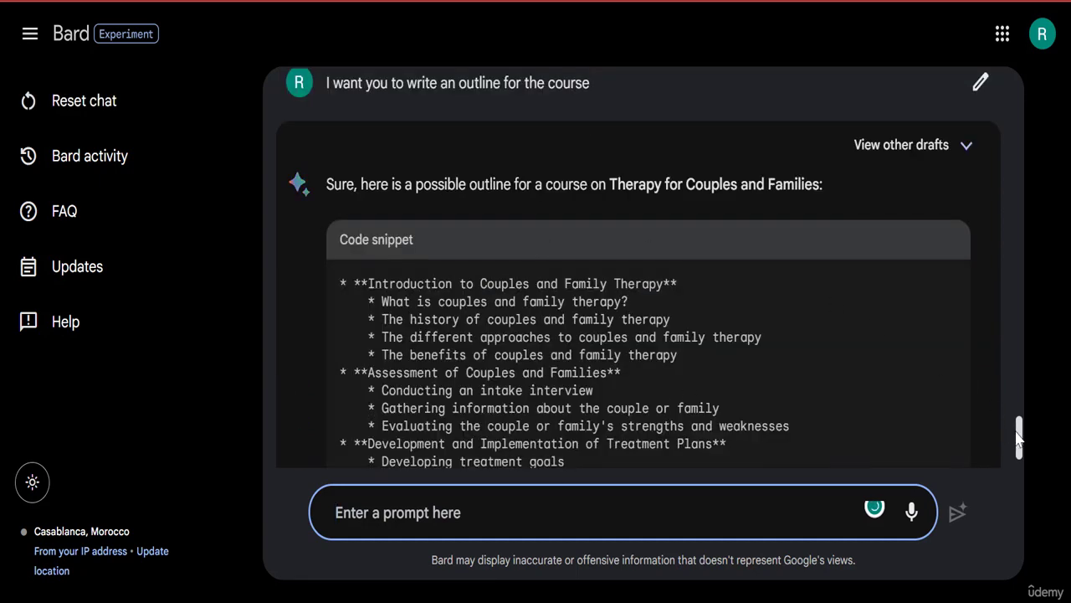
Send the prompt "I want you to generate a curriculum that I want to use to create the lectures for the course"
left_click_drag(1019, 439, 1019, 446)
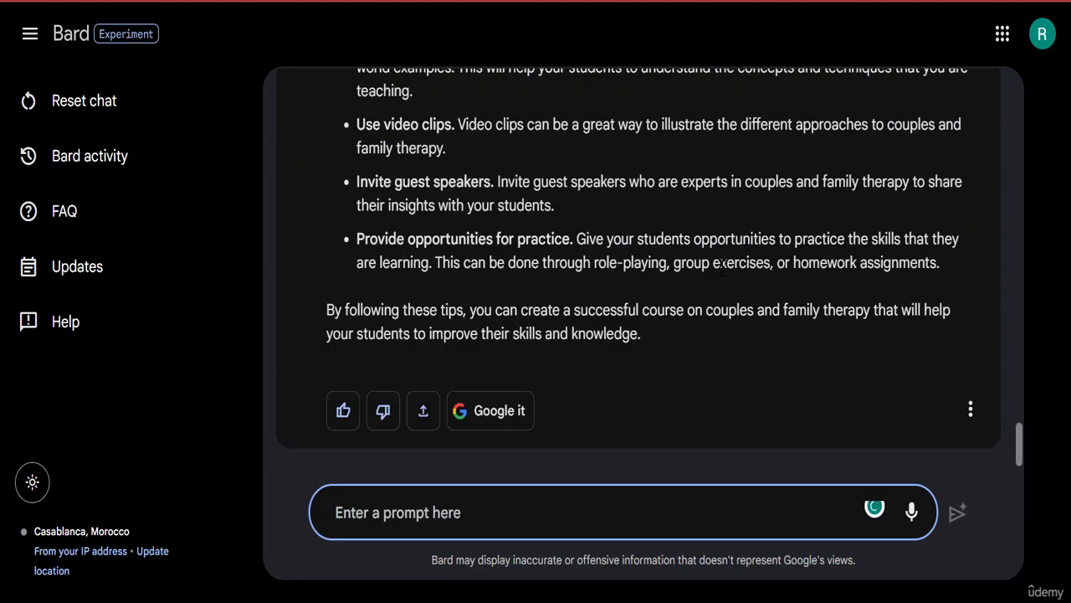
left_click(379, 522)
type("I want")
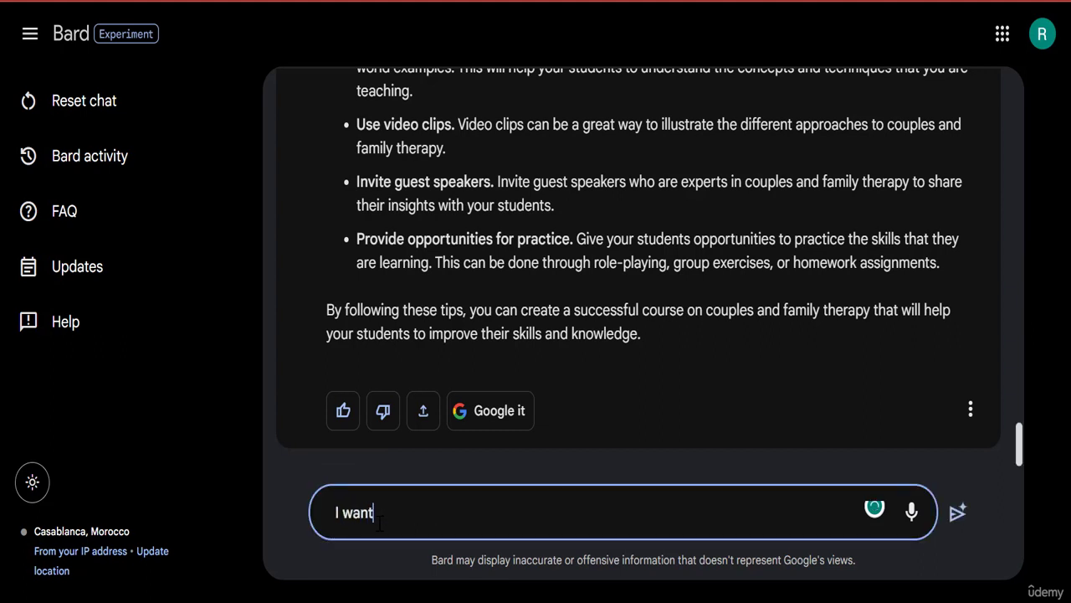
type(" you to generate")
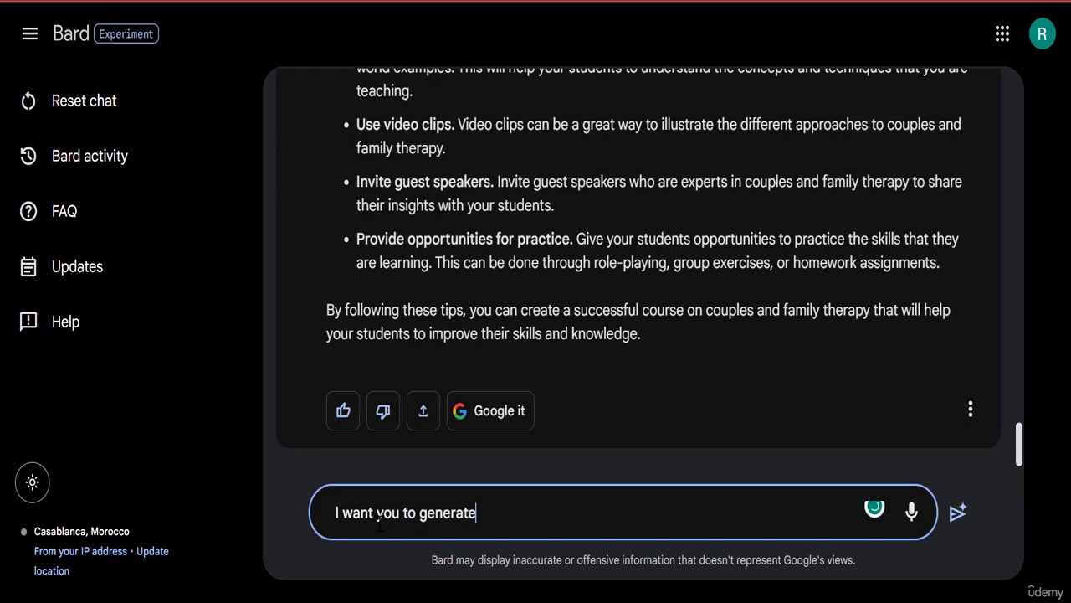
type(" a curriculum that I want ")
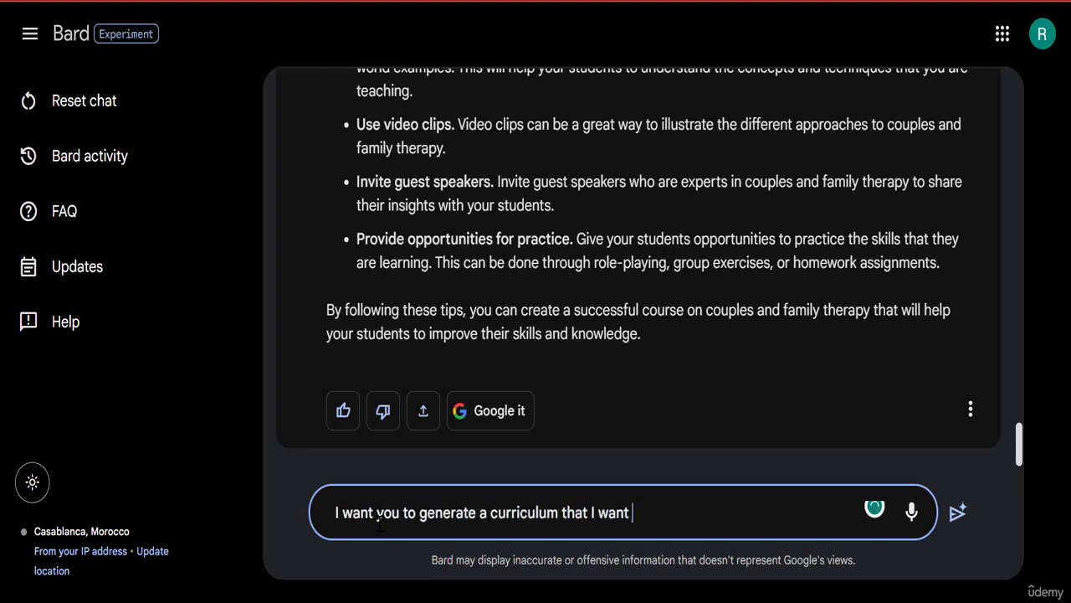
type("to use to create")
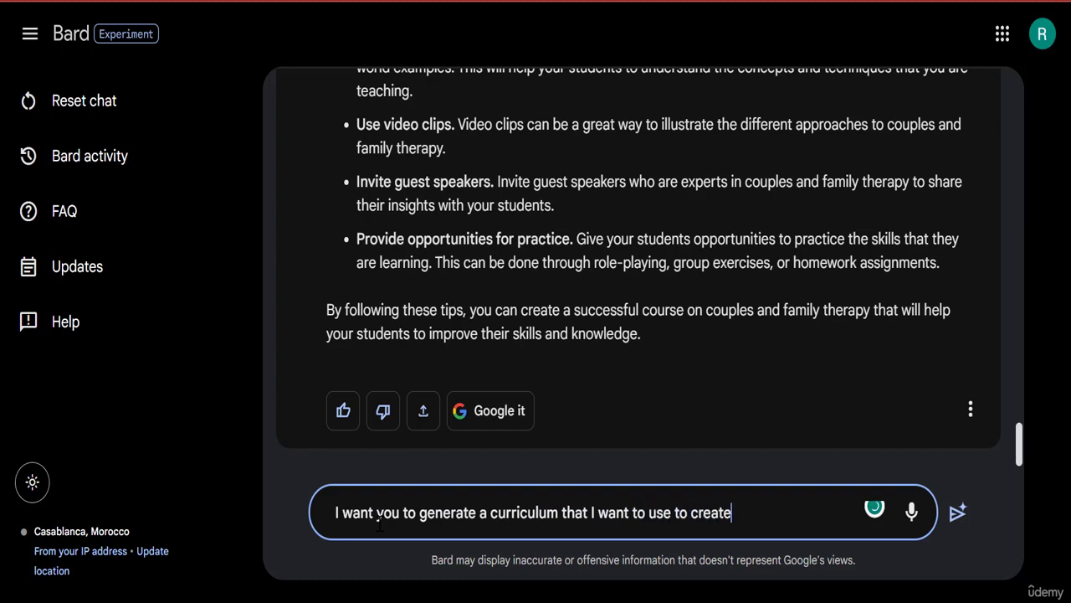
type(" the lec,ture")
key("BackSpace")
key("BackSpace")
key("BackSpace")
key("BackSpace")
key("BackSpace")
type("ture")
key("BackSpace")
type("s for the course")
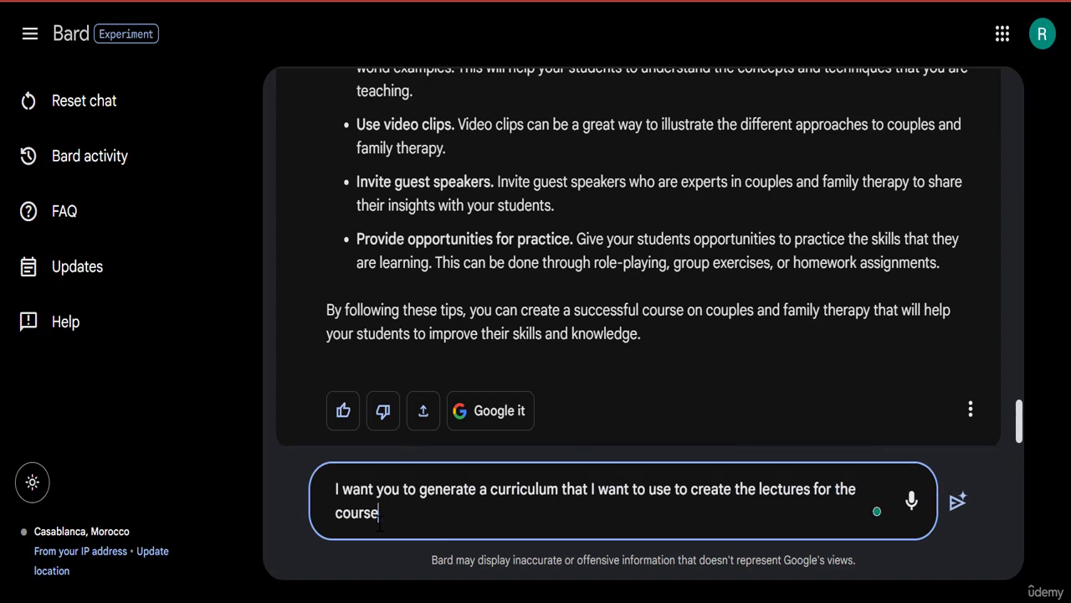
key("Return")
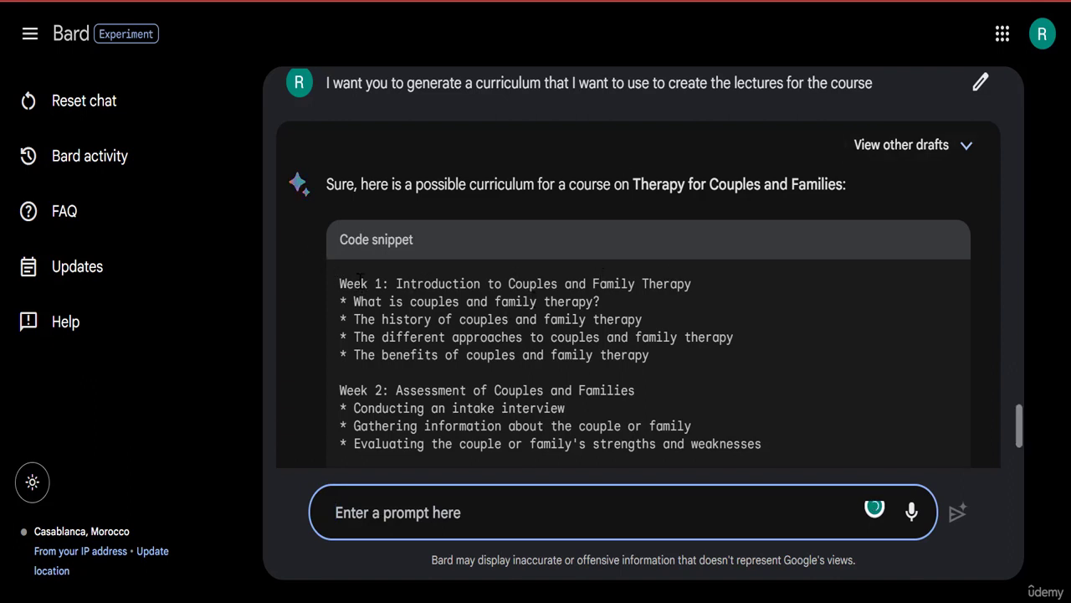
Examine the generated week-by-week curriculum, its additional course tips and the specific topics for each week
left_click_drag(341, 282, 589, 354)
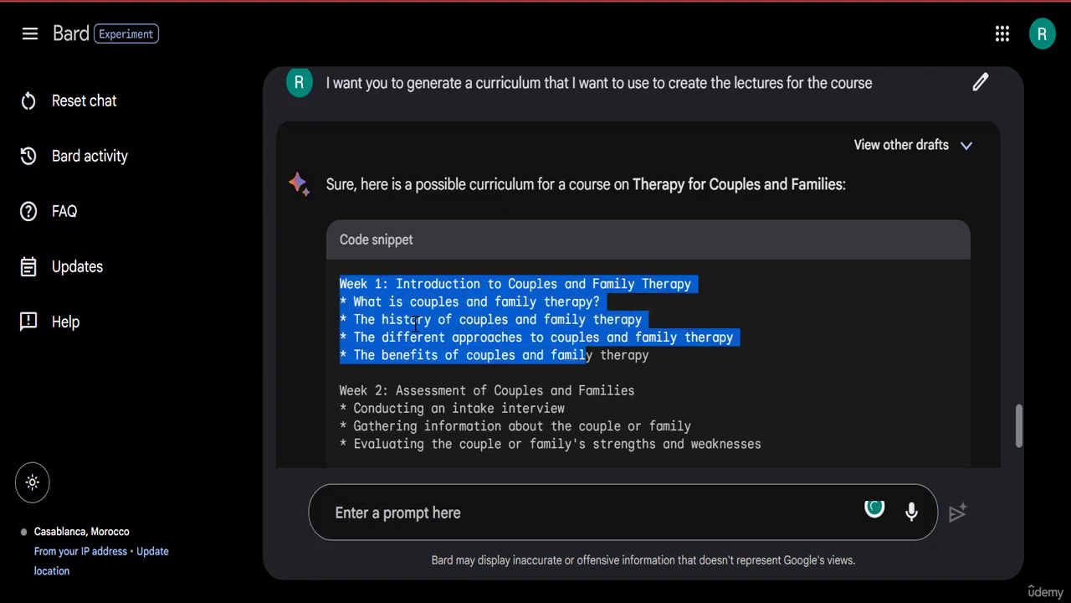
left_click(474, 311)
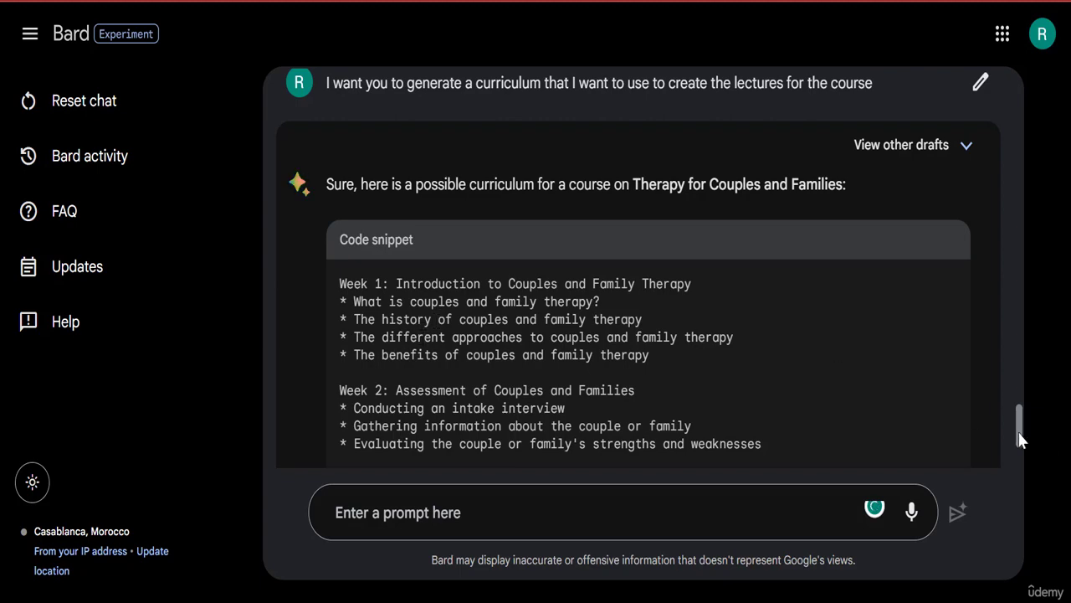
left_click_drag(1022, 436, 1023, 448)
scroll(1012, 371, "up", 4)
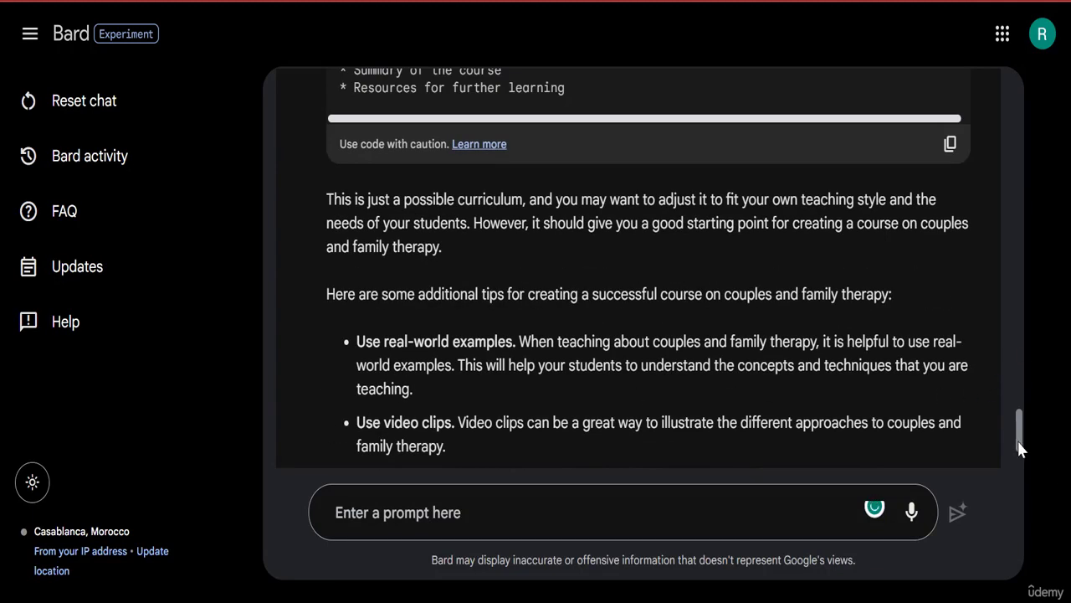
scroll(1019, 448, "down", 15)
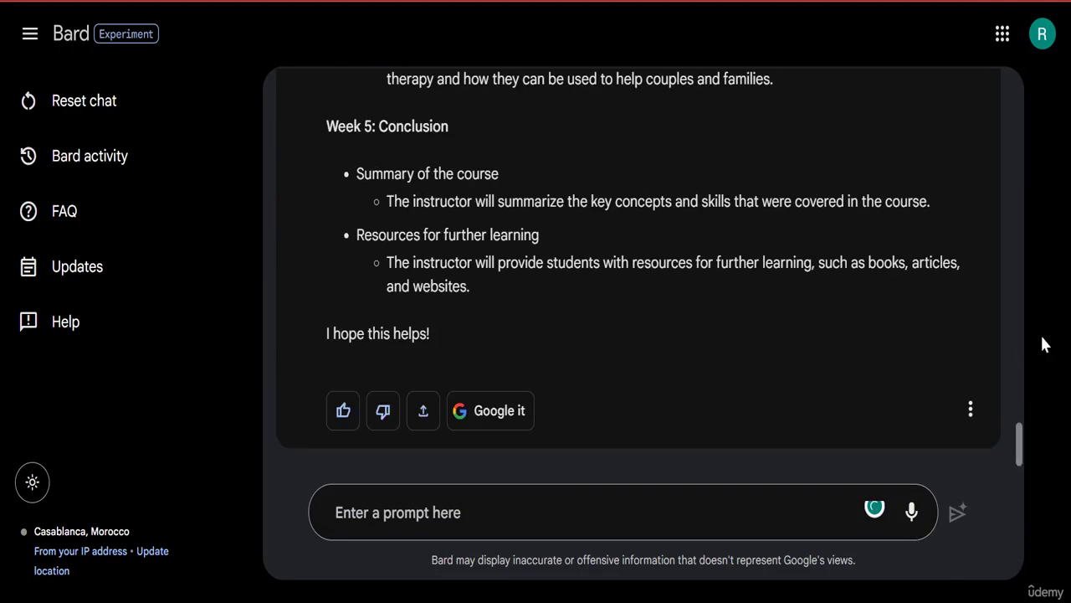
scroll(1020, 309, "up", 4)
scroll(1019, 309, "up", 4)
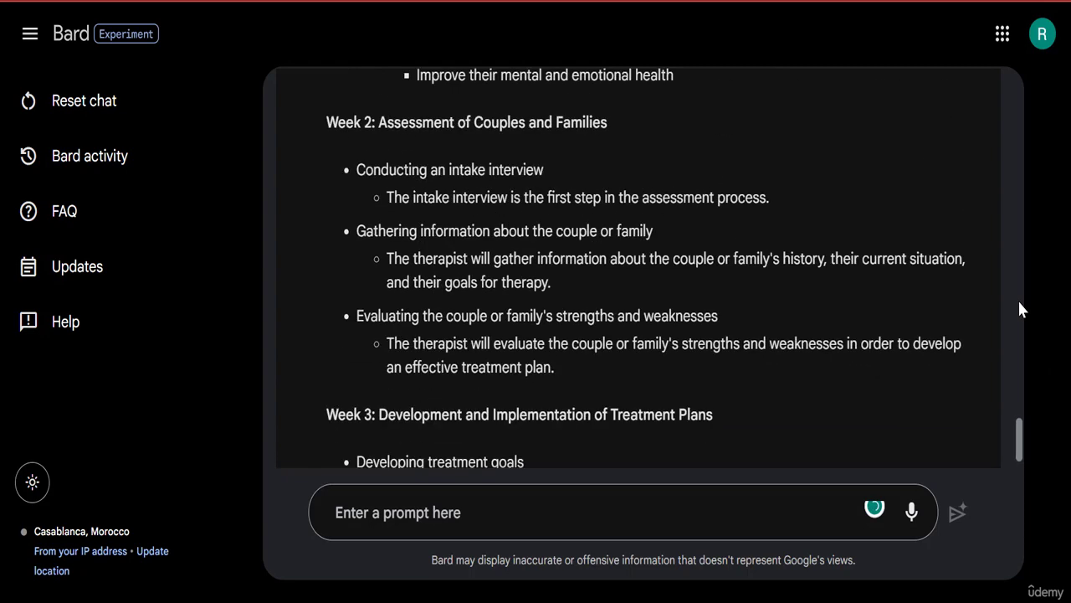
scroll(1015, 223, "up", 4)
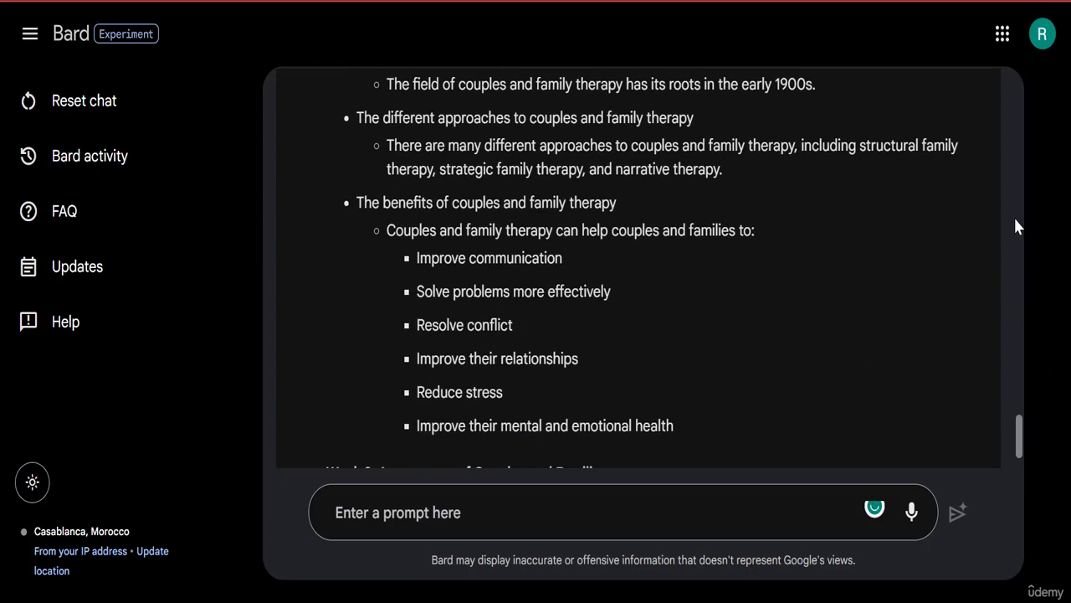
scroll(1015, 223, "up", 4)
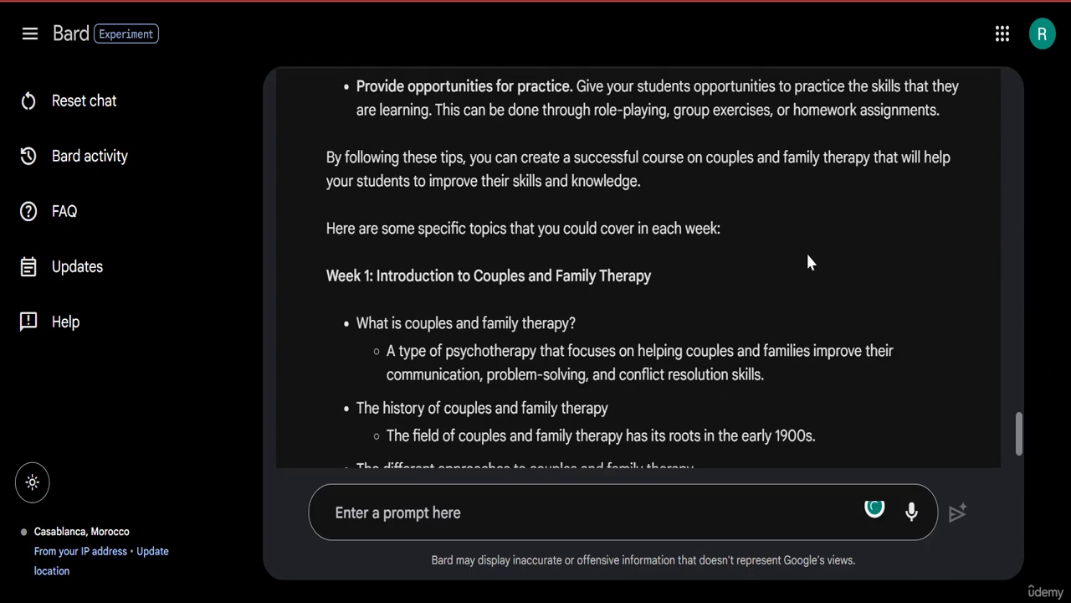
scroll(808, 261, "up", 4)
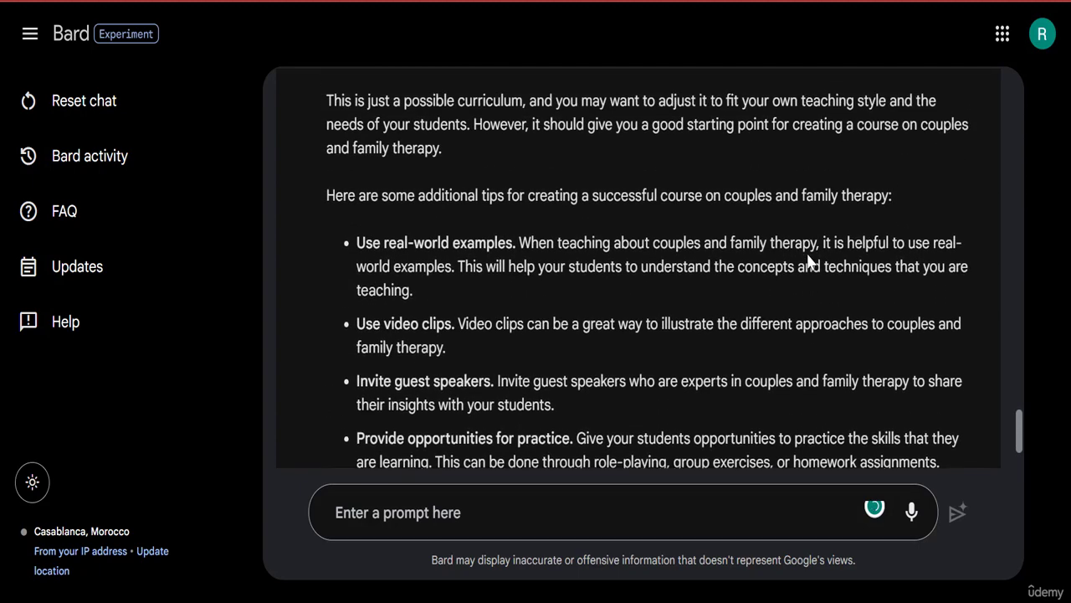
scroll(807, 261, "up", 2)
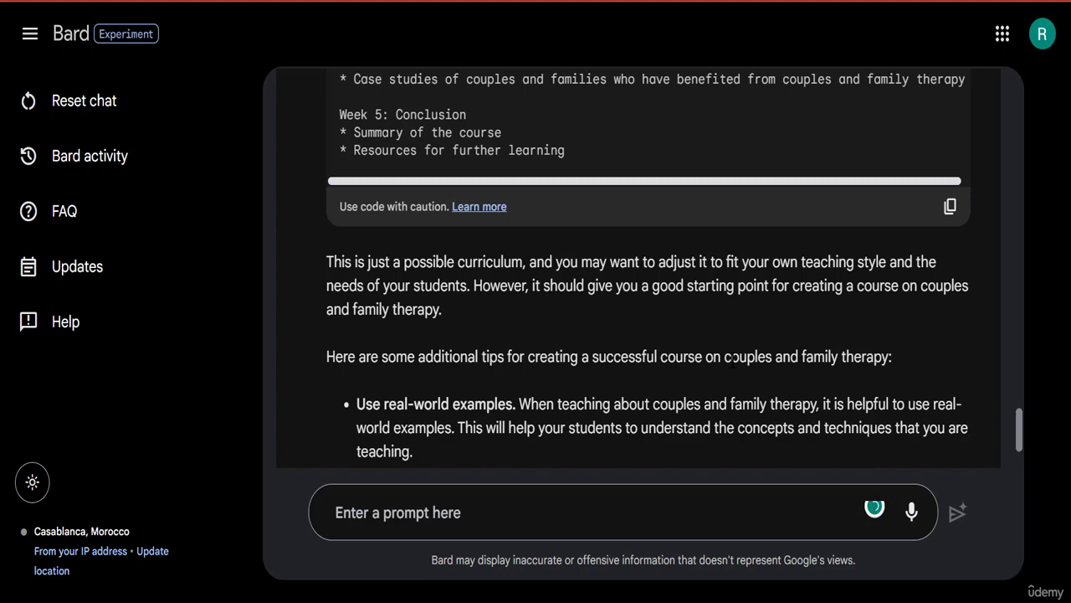
Read through the tips for a successful couples and family therapy course and the suggested topics for Weeks 1 to 3
scroll(732, 360, "down", 2)
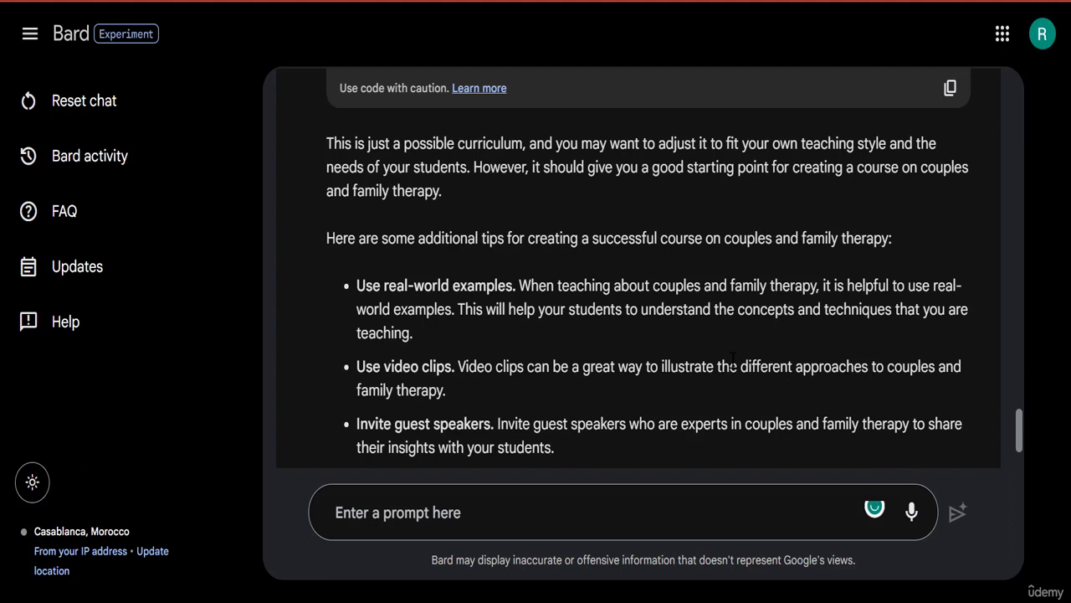
scroll(732, 360, "down", 1)
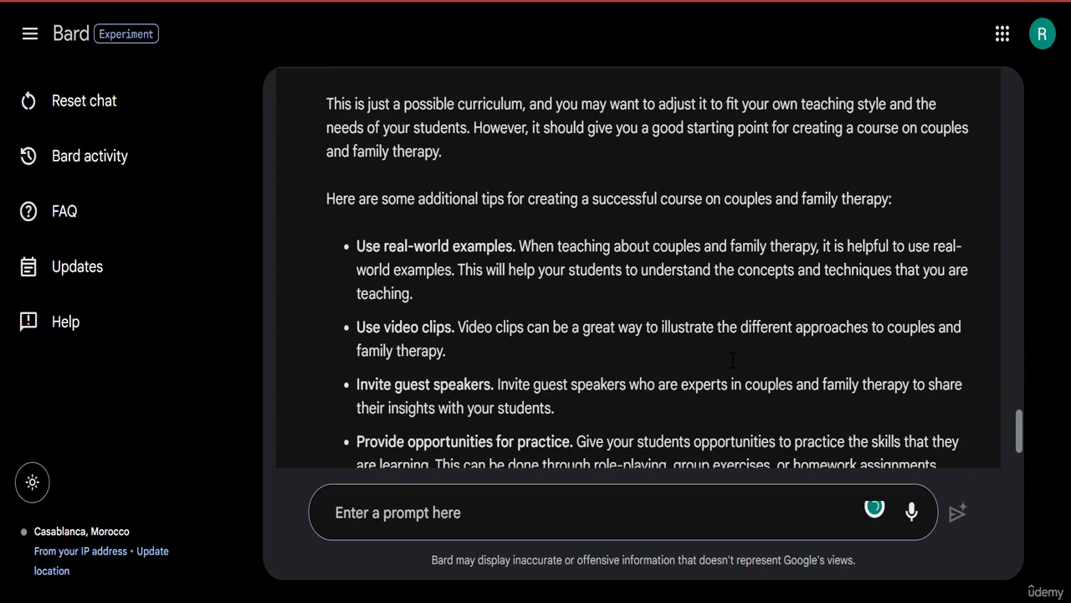
scroll(732, 360, "down", 1)
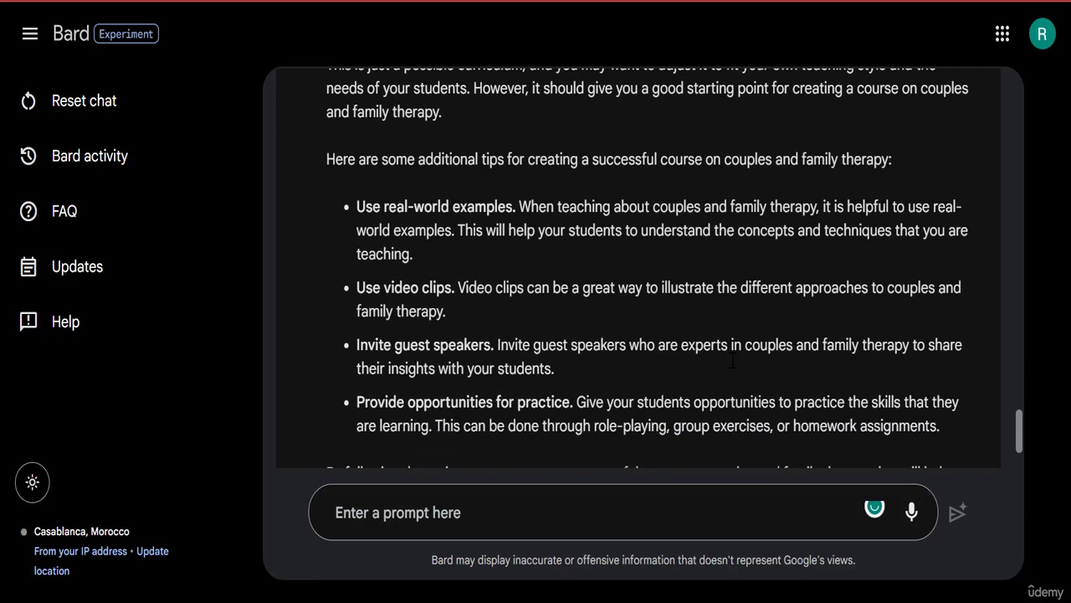
scroll(732, 360, "down", 2)
scroll(732, 360, "down", 3)
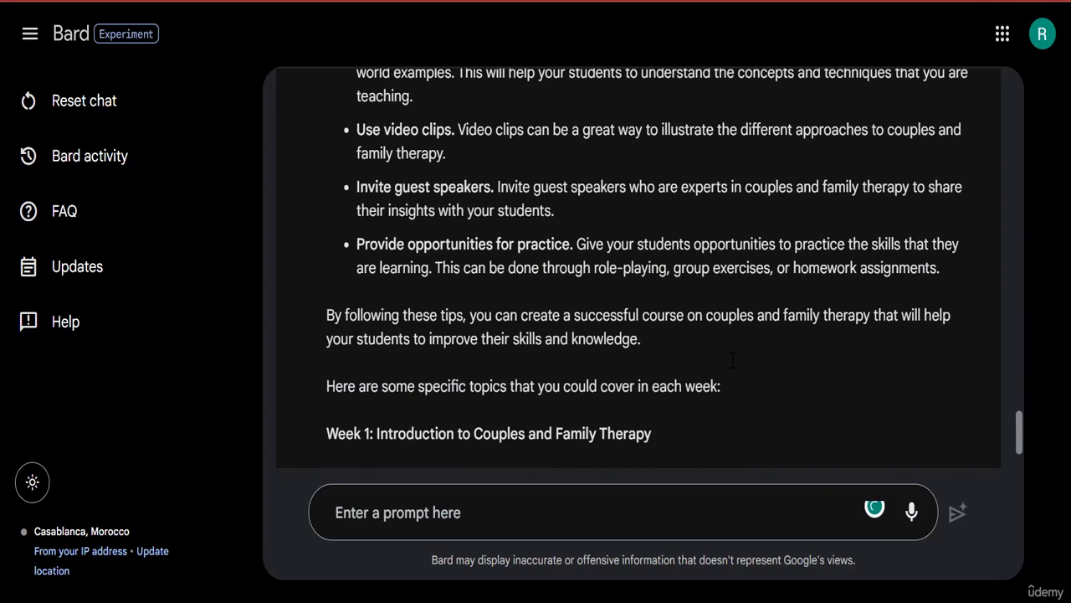
scroll(732, 360, "down", 3)
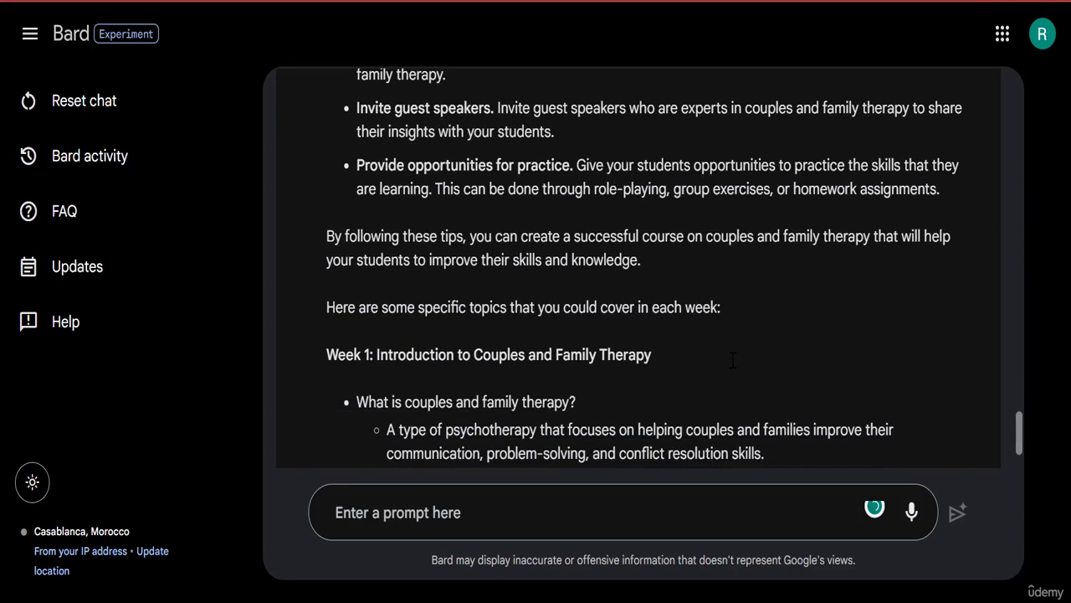
scroll(733, 358, "down", 15)
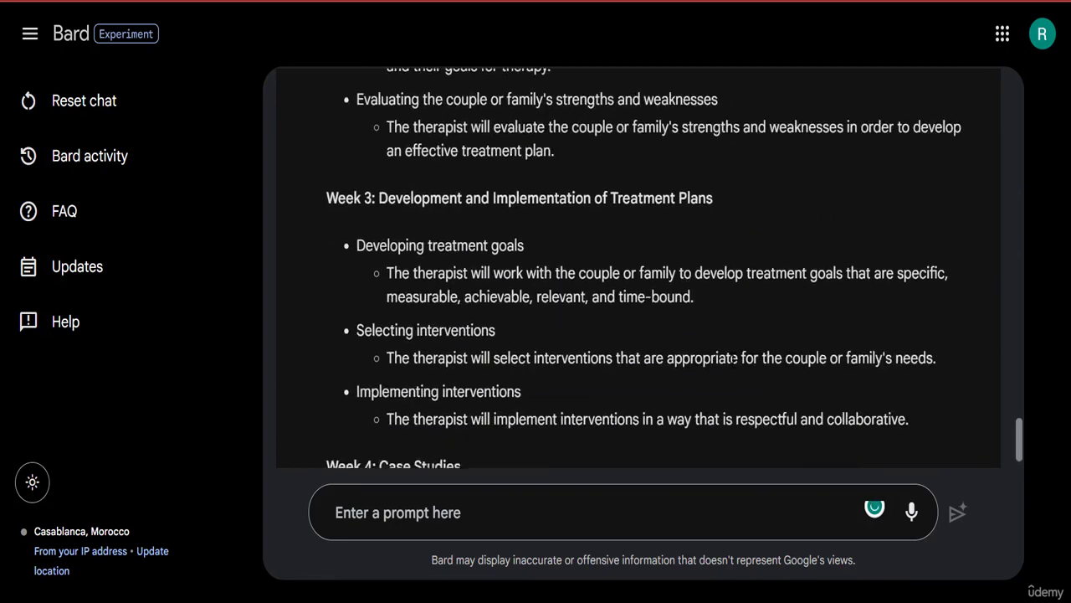